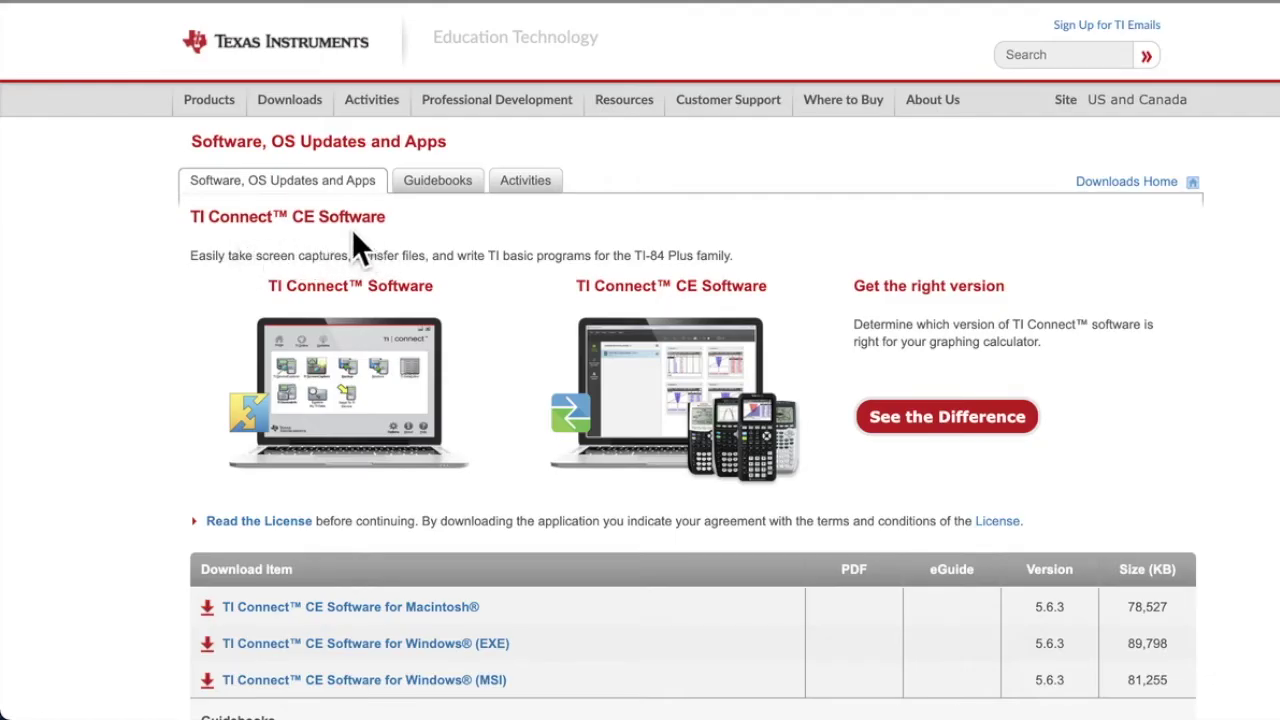
- Download the TI Connect CE Software for Windows (EXE) installer from the Texas Instruments site
scroll(352, 230, "down", 5)
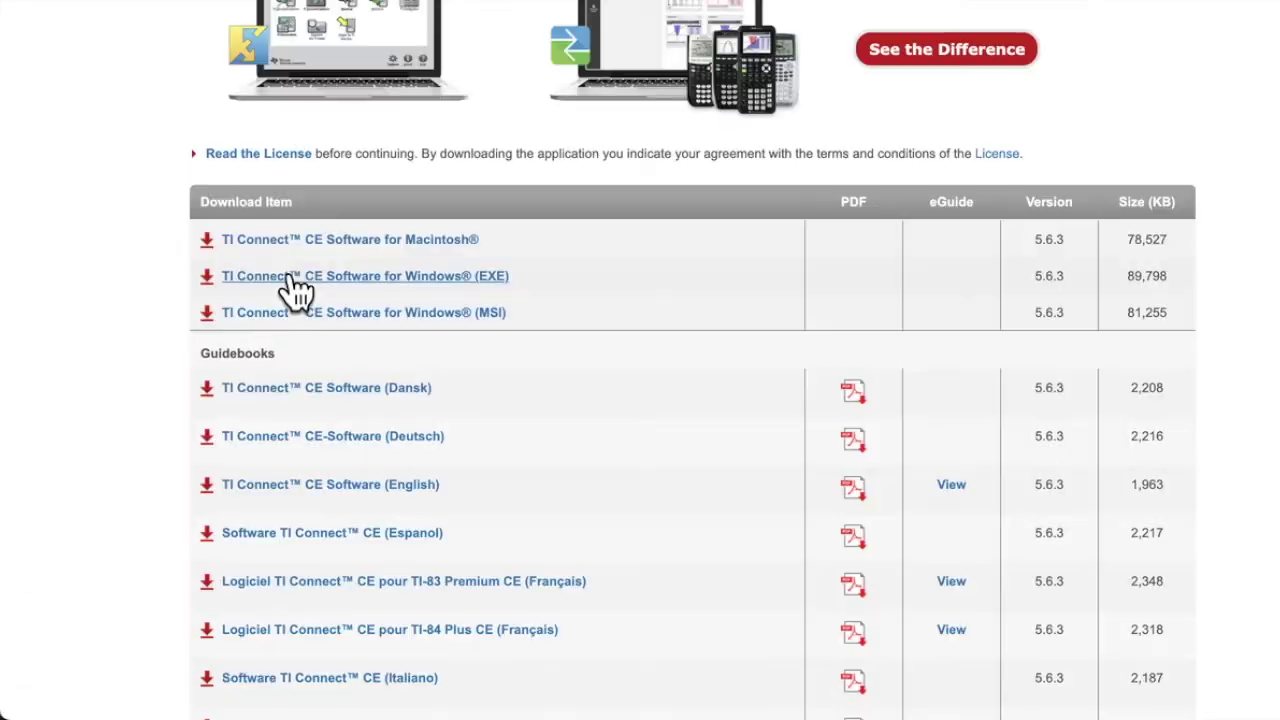
left_click(290, 277)
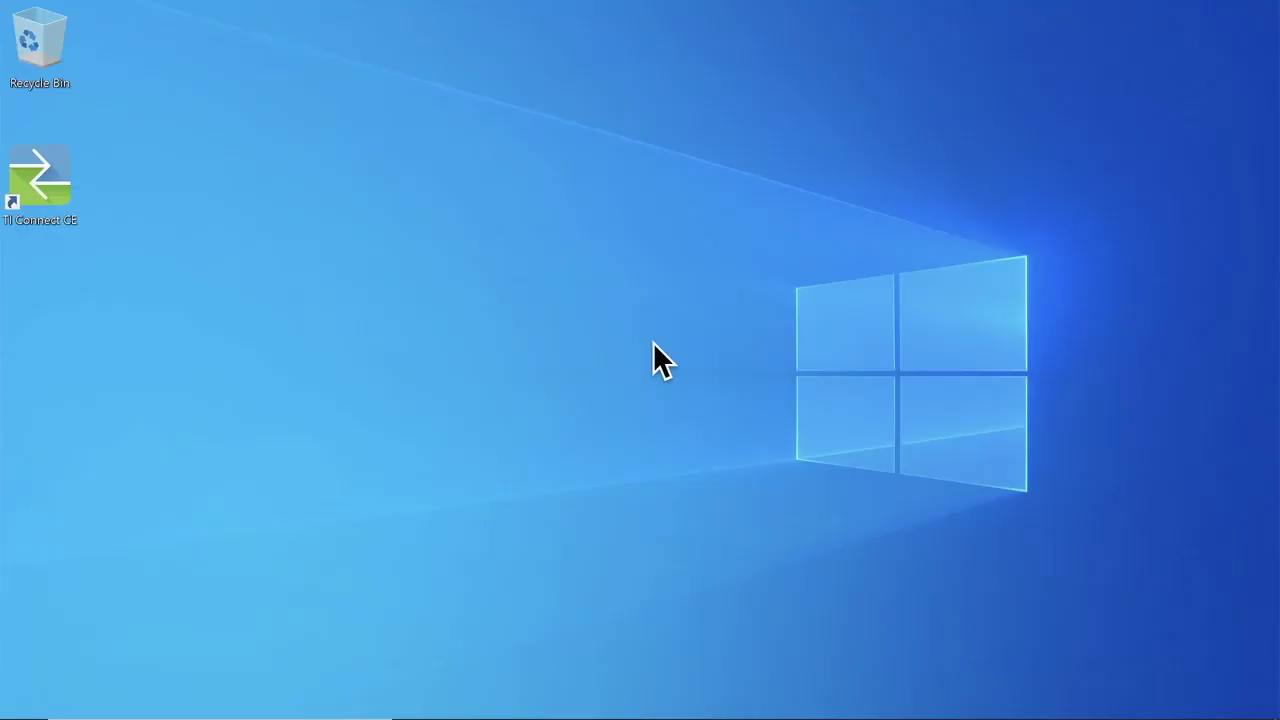
- Launch TI Connect CE from its desktop shortcut so it detects the TI-84 Plus CE (OS 5.6.1)
double_click(61, 187)
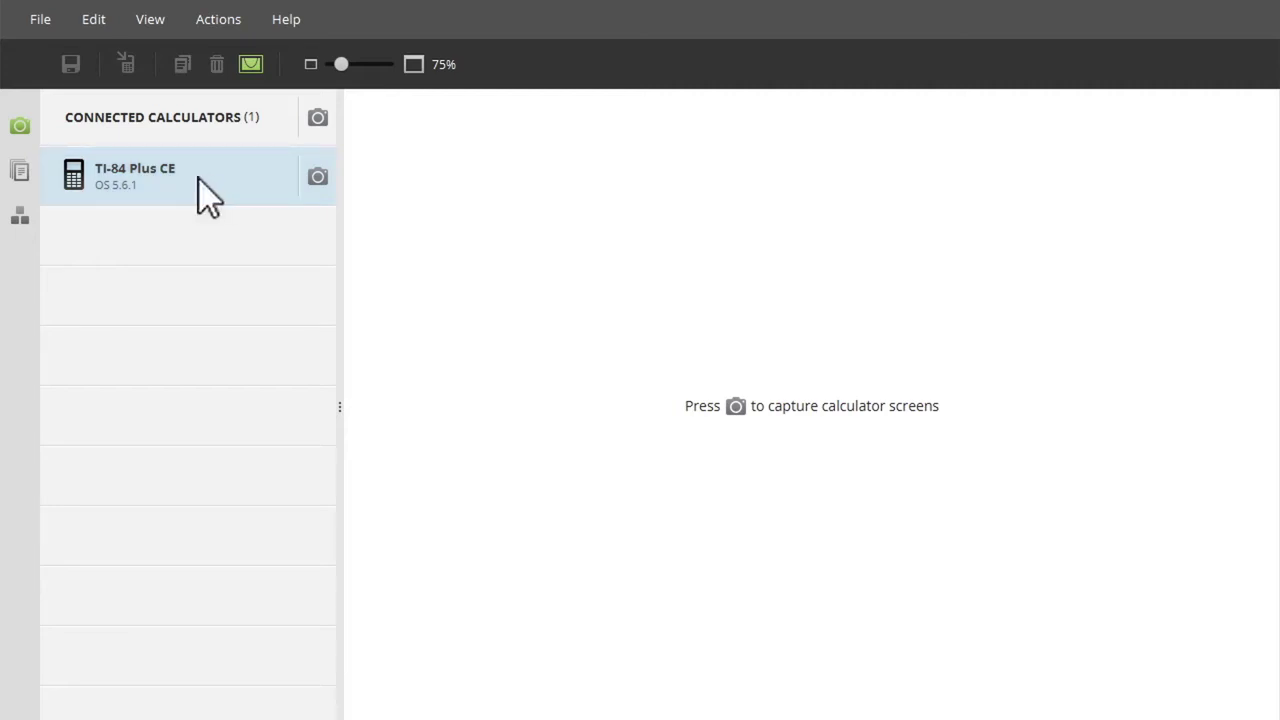
- Show the calculator's stored files in Calculator Explorer and scroll through the whole list
left_click(20, 168)
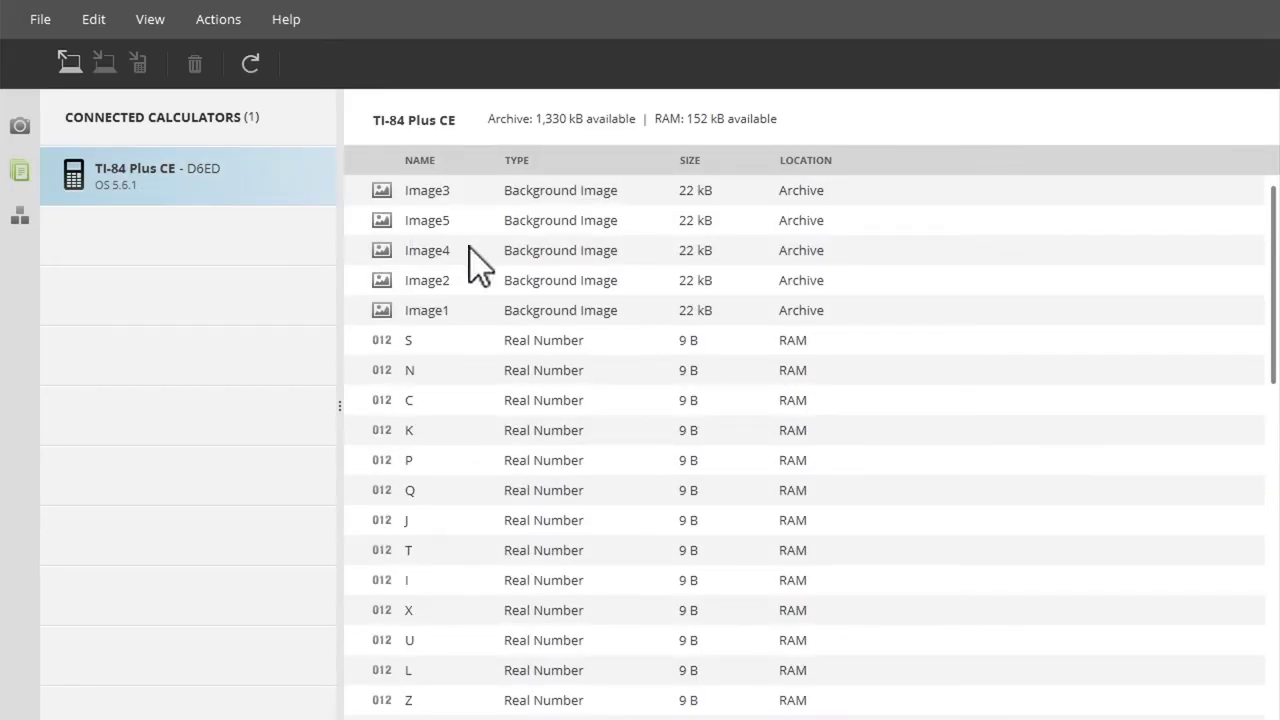
scroll(470, 247, "down", 5)
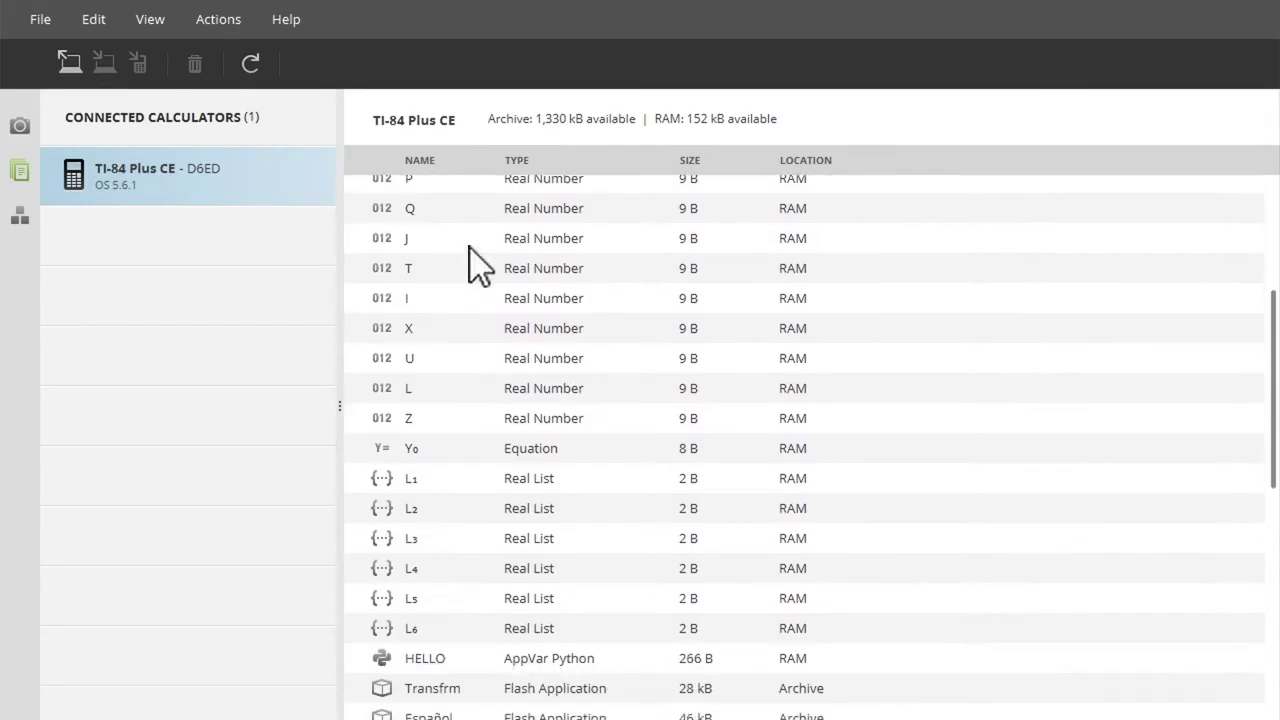
scroll(470, 247, "down", 10)
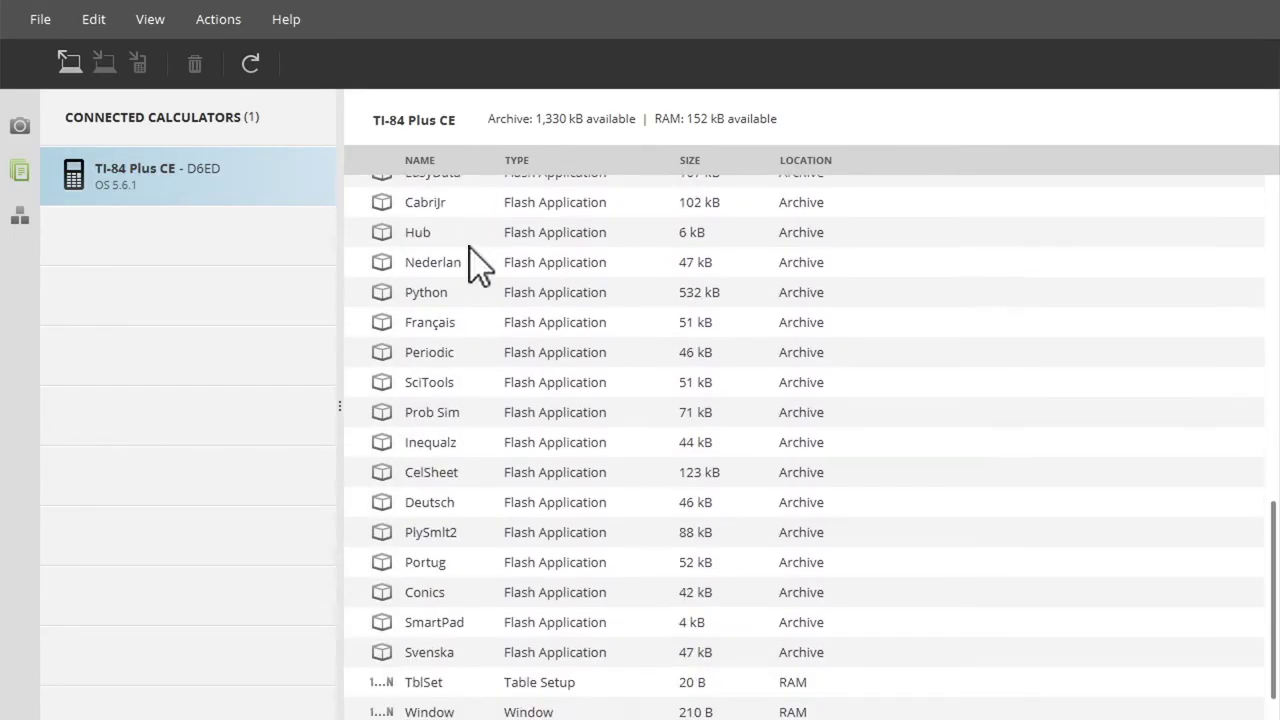
scroll(478, 265, "up", 5)
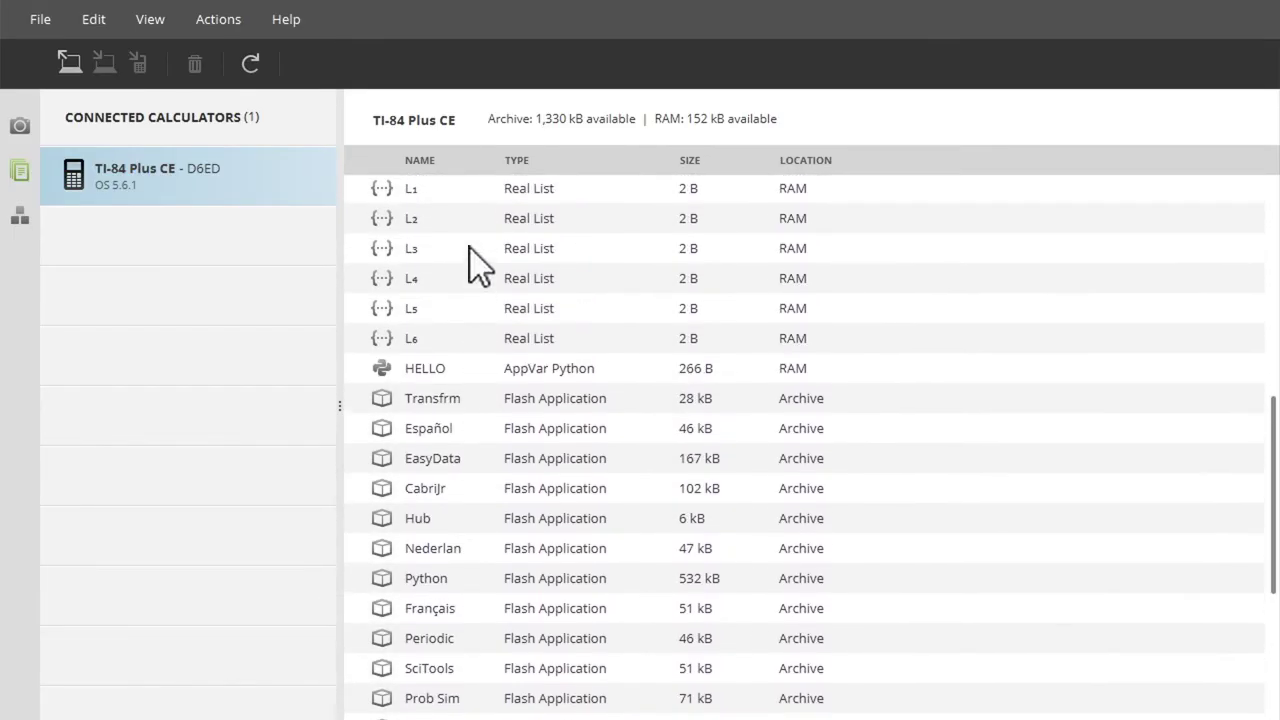
scroll(478, 265, "up", 5)
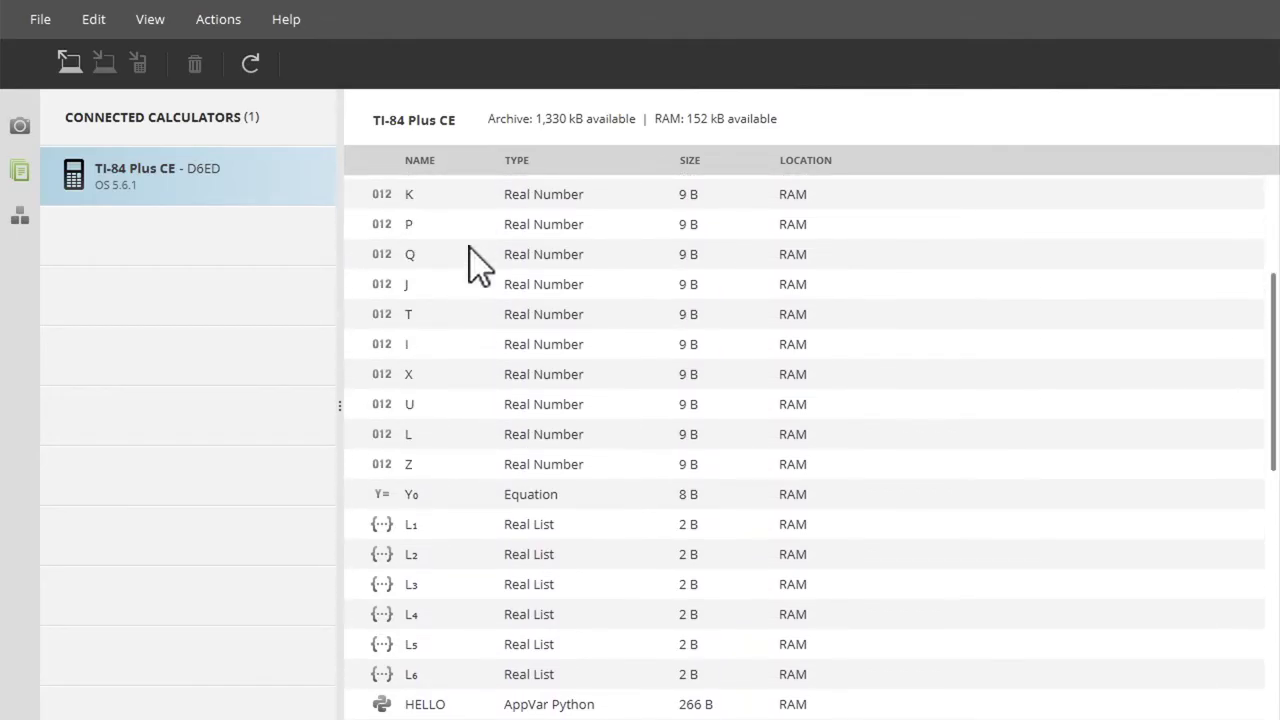
scroll(478, 265, "up", 4)
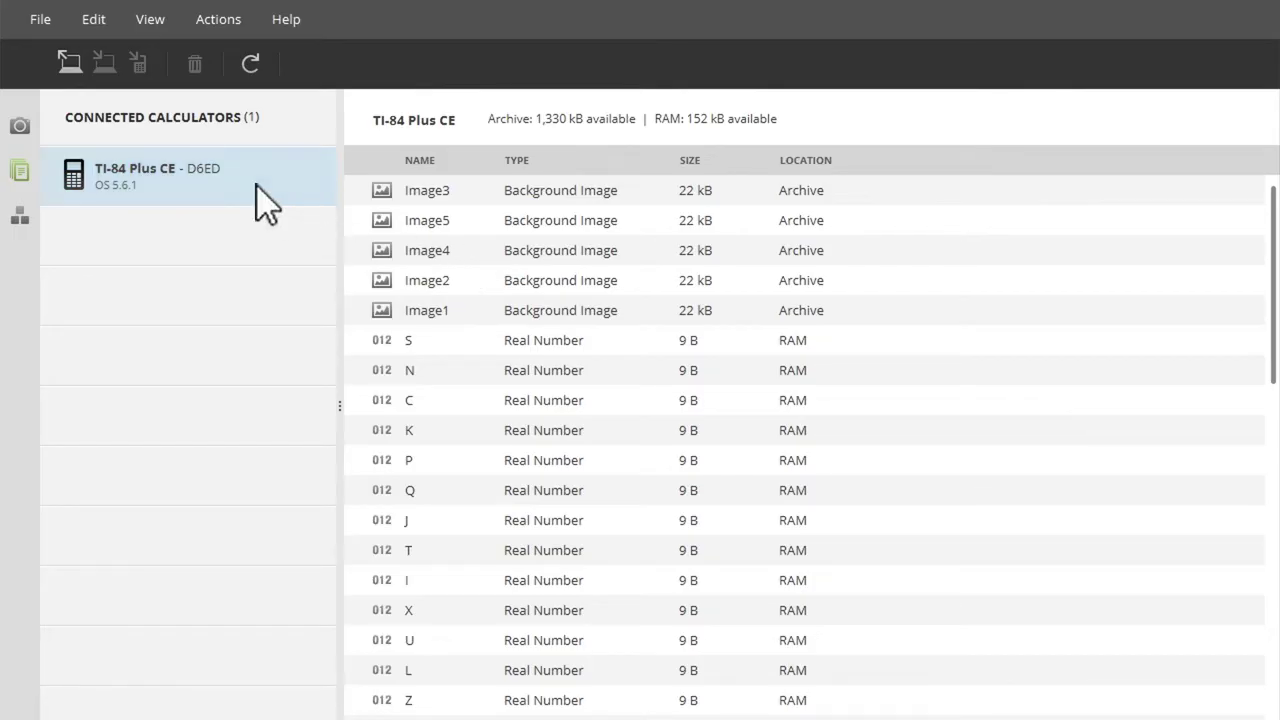
- Choose the INVT, INVX2, S2INT and S2TEST program files for sending to the calculator
left_click(70, 68)
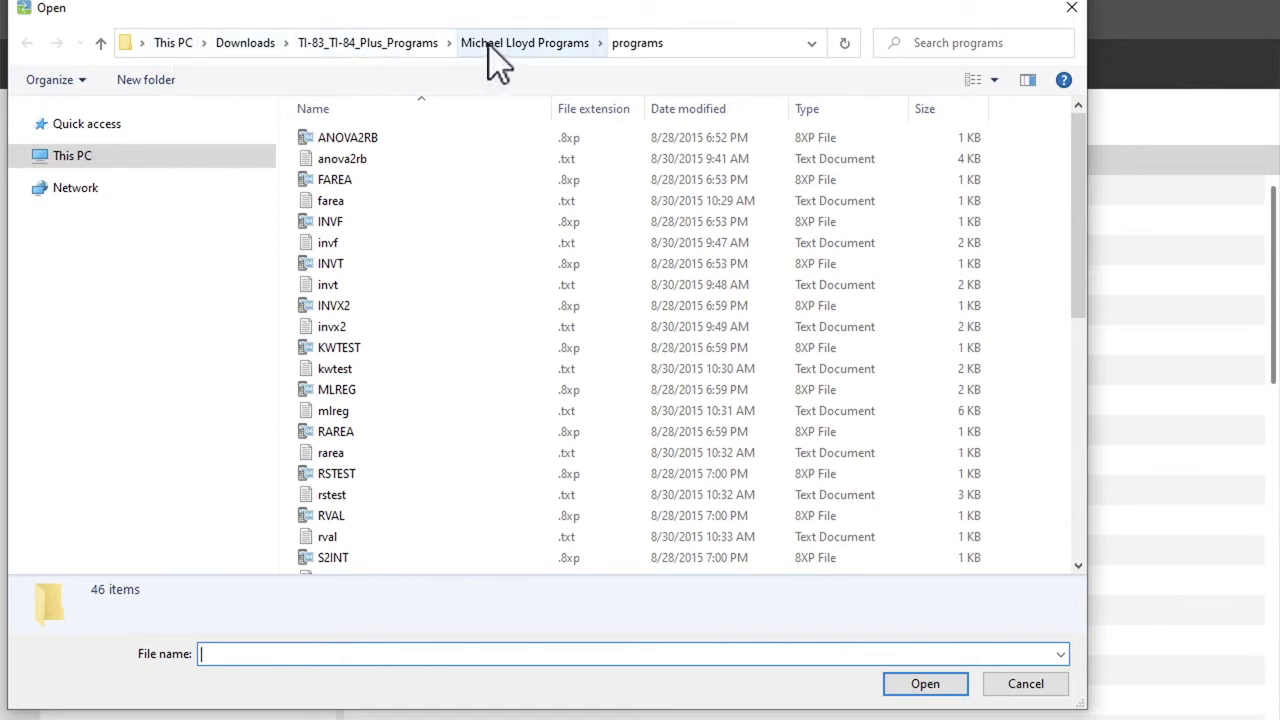
scroll(386, 143, "down", 2)
left_click(386, 143)
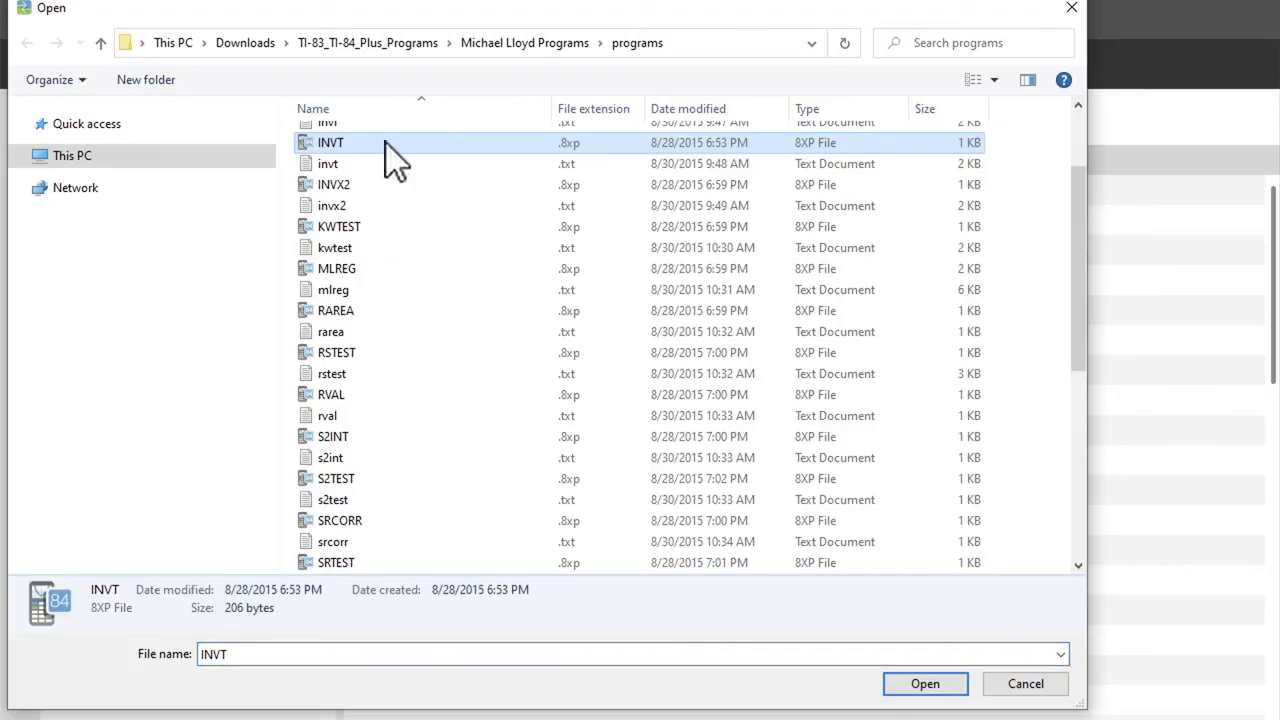
left_click(336, 188, "ctrl")
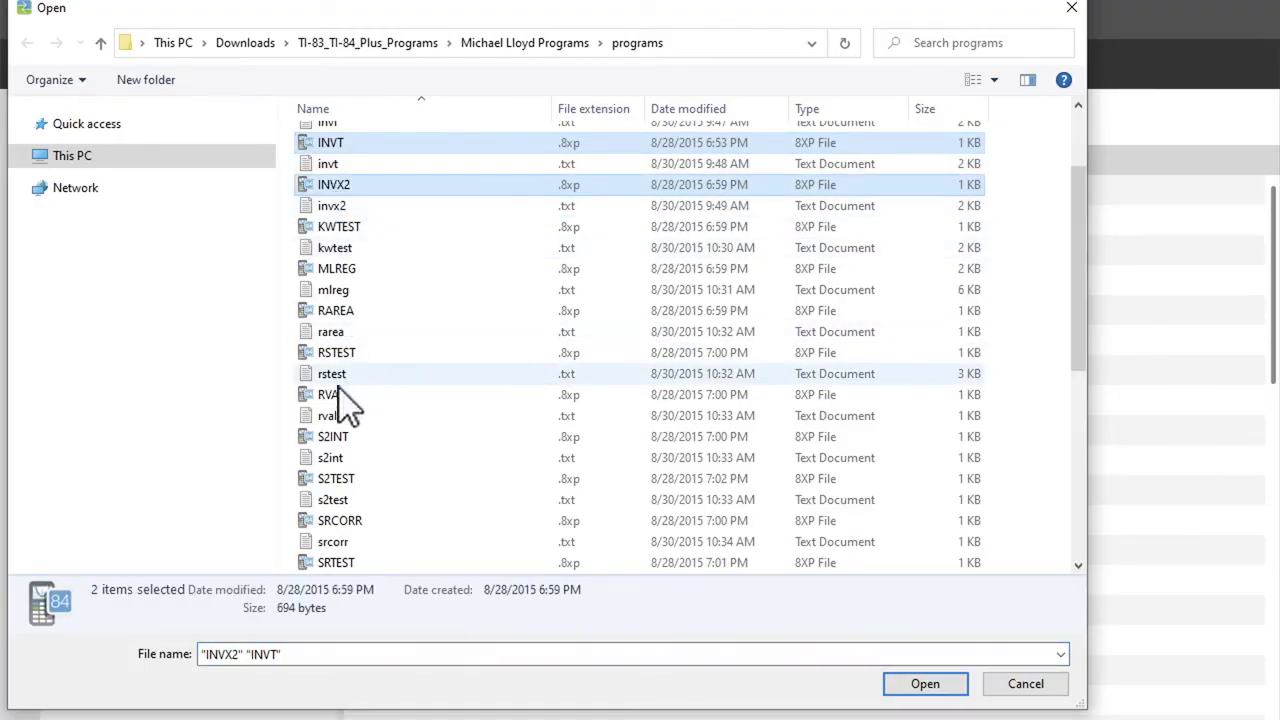
left_click(336, 441, "ctrl")
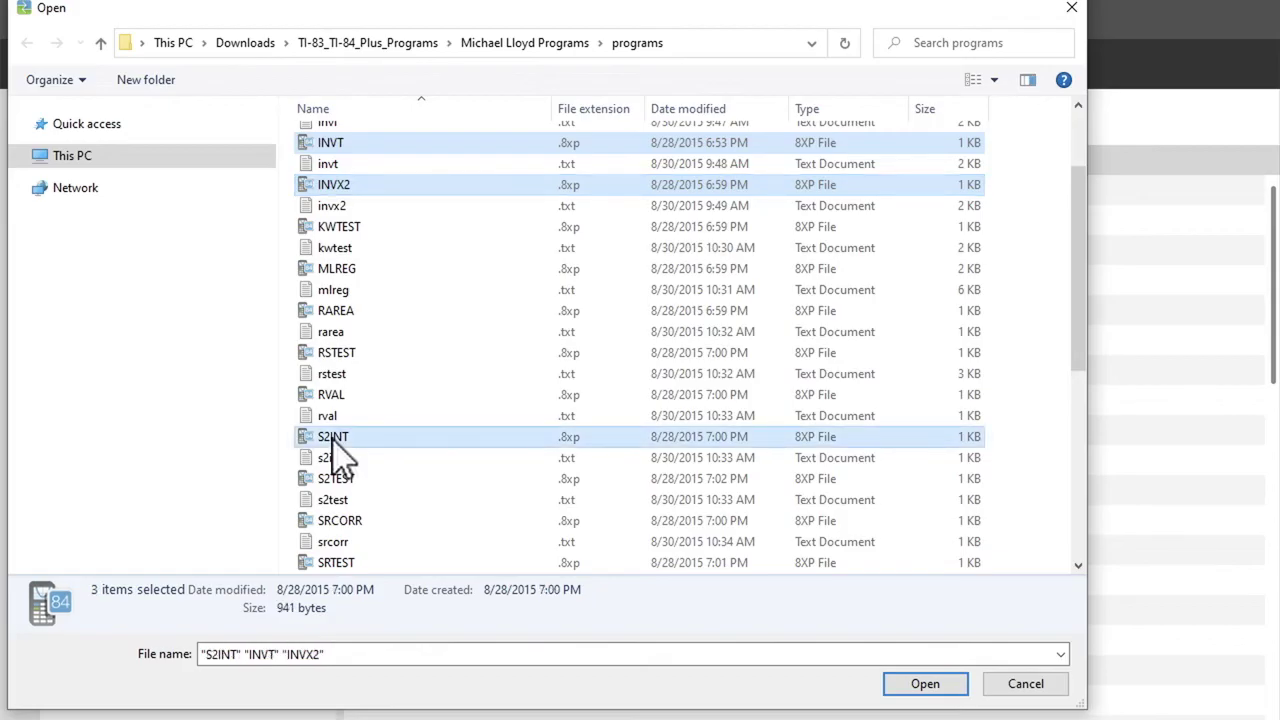
left_click(338, 484, "ctrl")
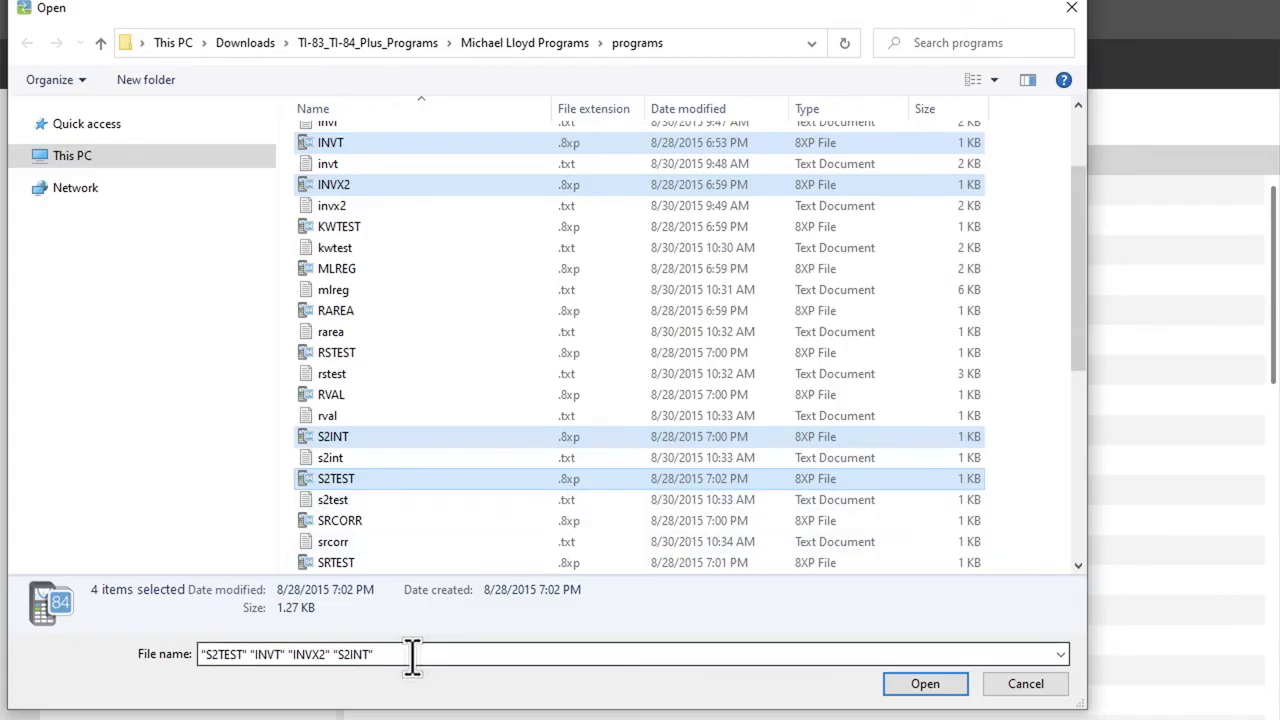
left_click(907, 684)
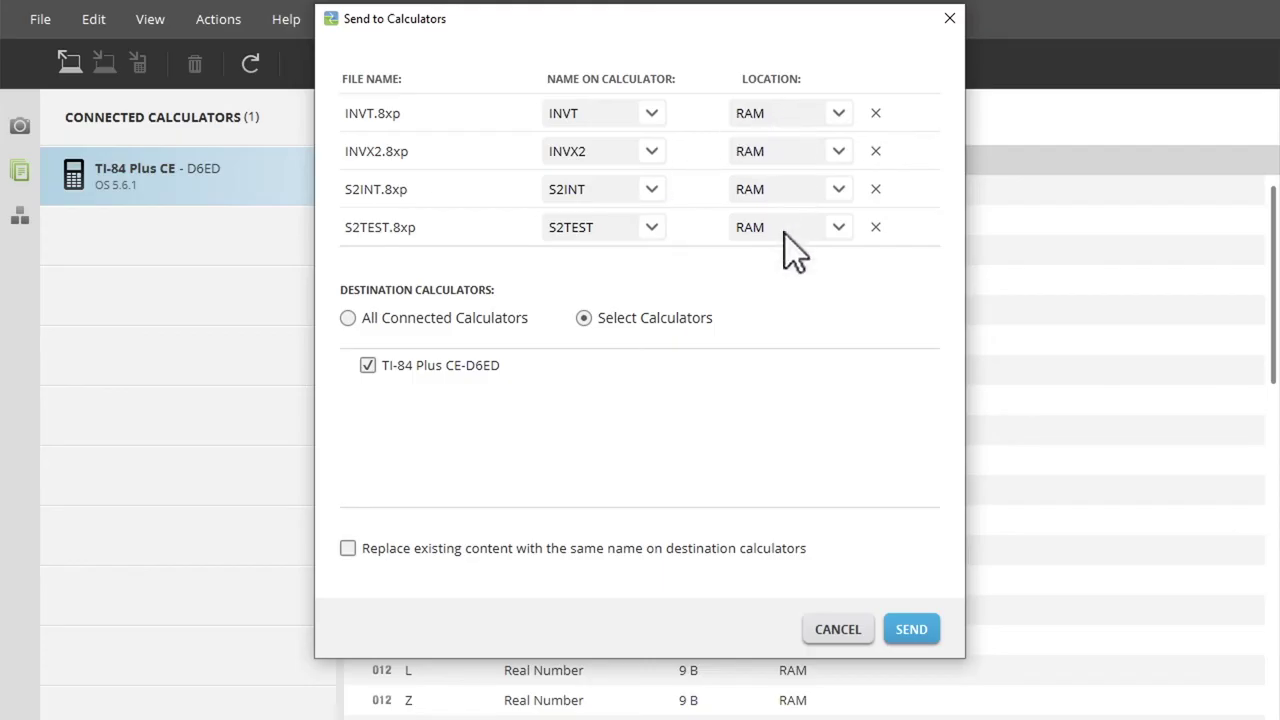
- Send INVT, INVX2, S2INT and S2TEST to the TI-84 Plus CE's RAM
left_click(903, 622)
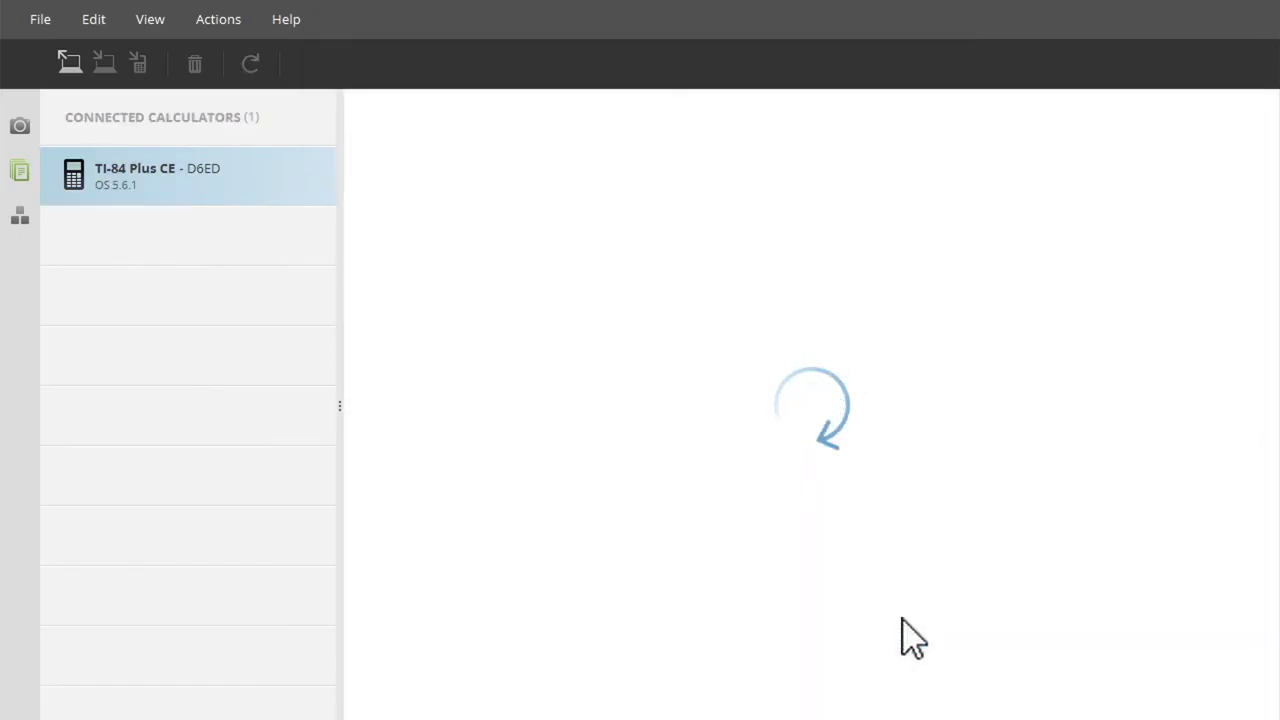
scroll(786, 590, "down", 4)
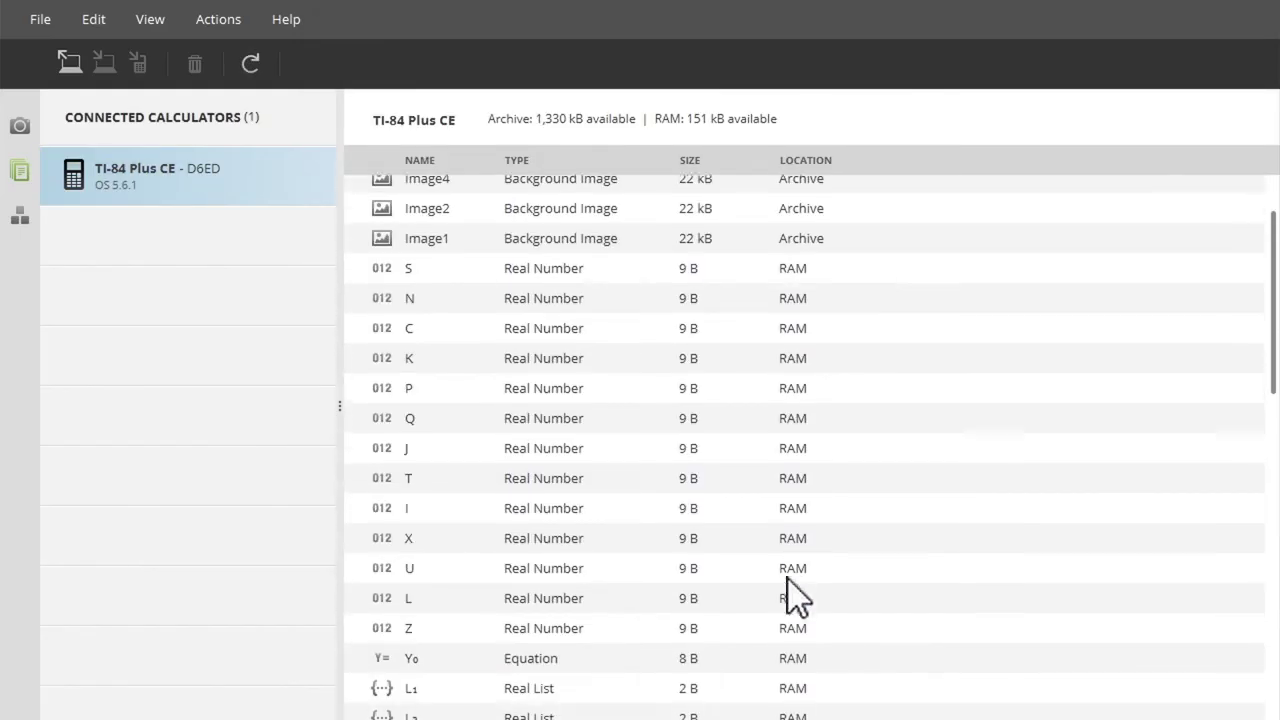
- Select the newly transferred INVT through S2TEST programs, then start choosing data files to send
scroll(790, 592, "down", 3)
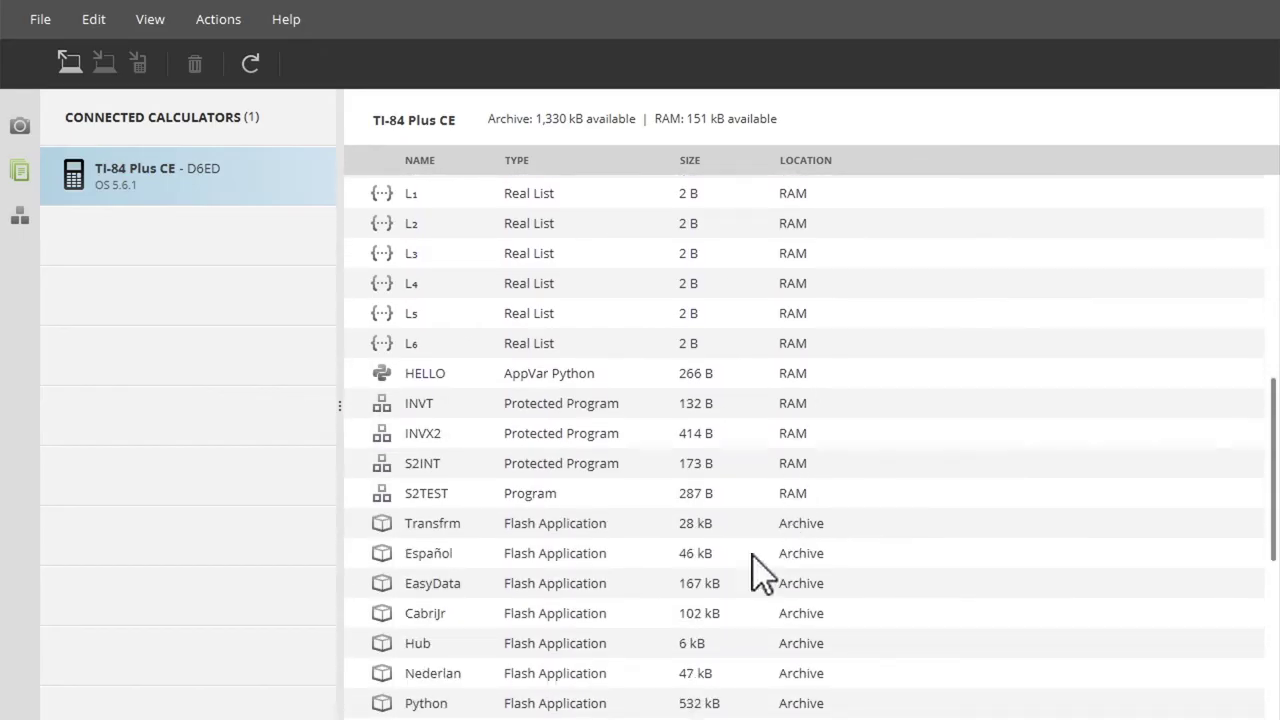
left_click(593, 405)
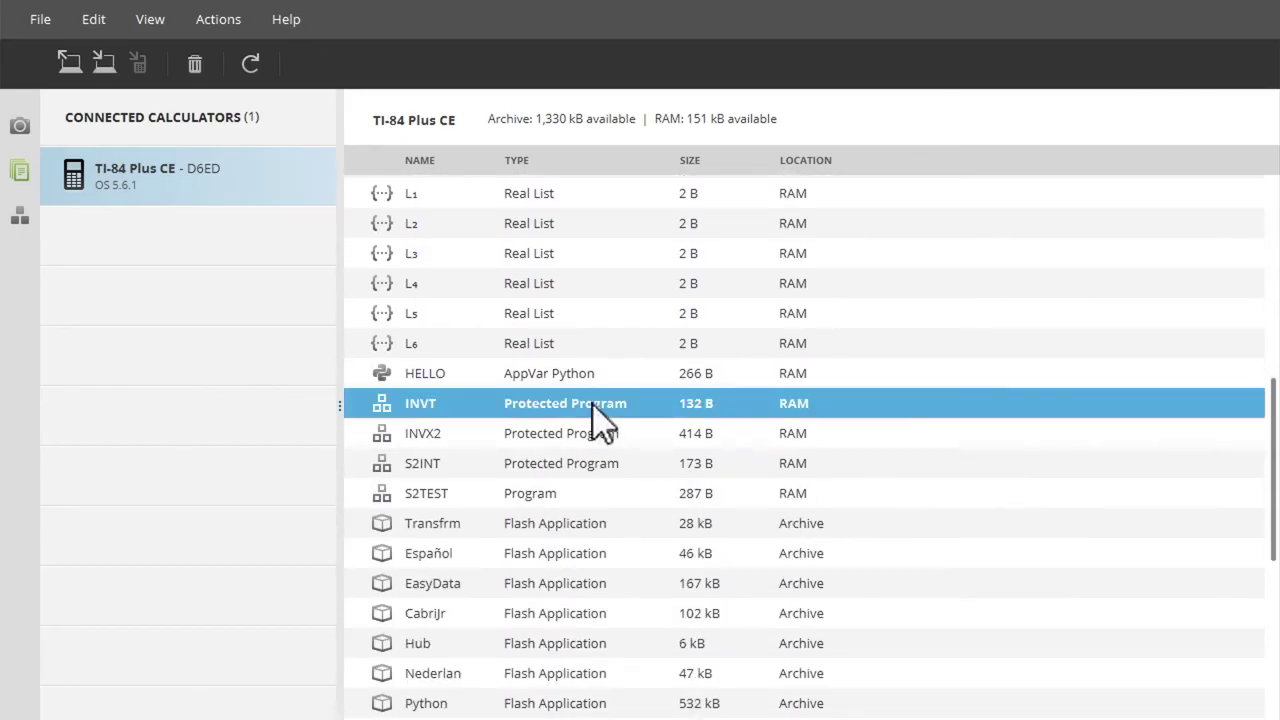
left_click(572, 490, "shift")
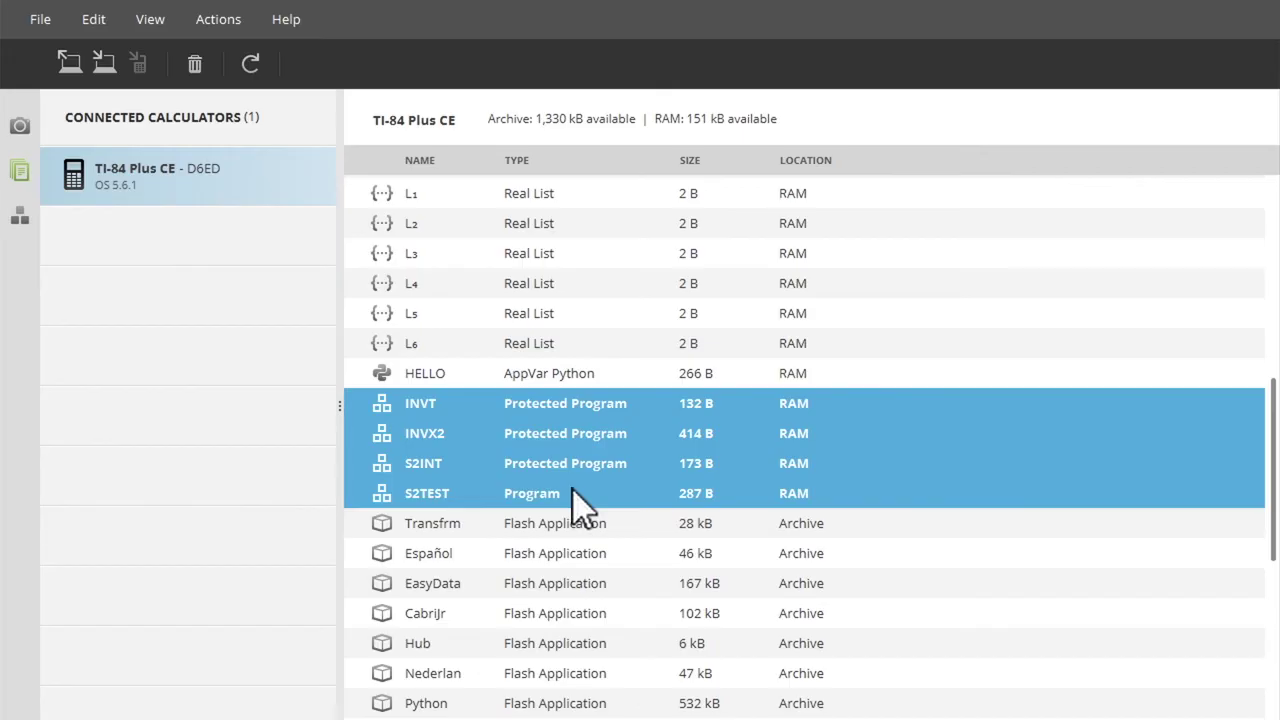
left_click(71, 64)
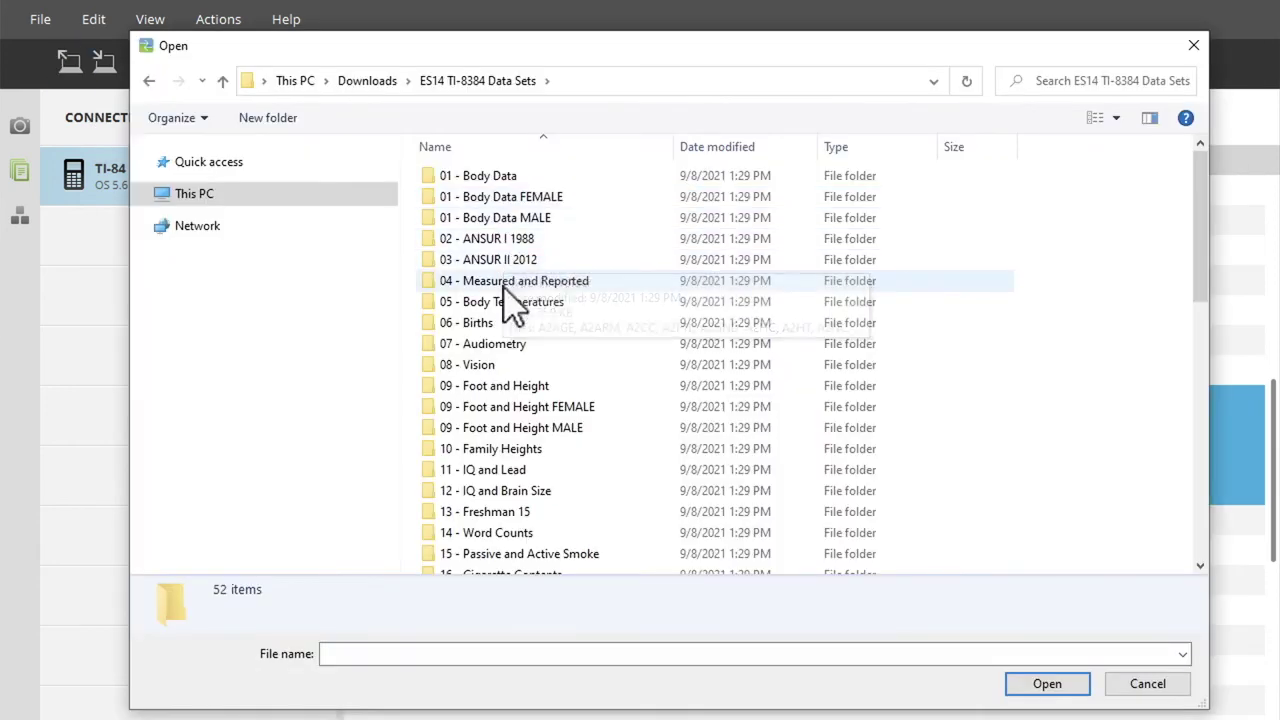
- Send the six '09 - Foot and Height' lists, FHT through SHOSZ, to the calculator's RAM
left_click_drag(503, 283, 567, 384)
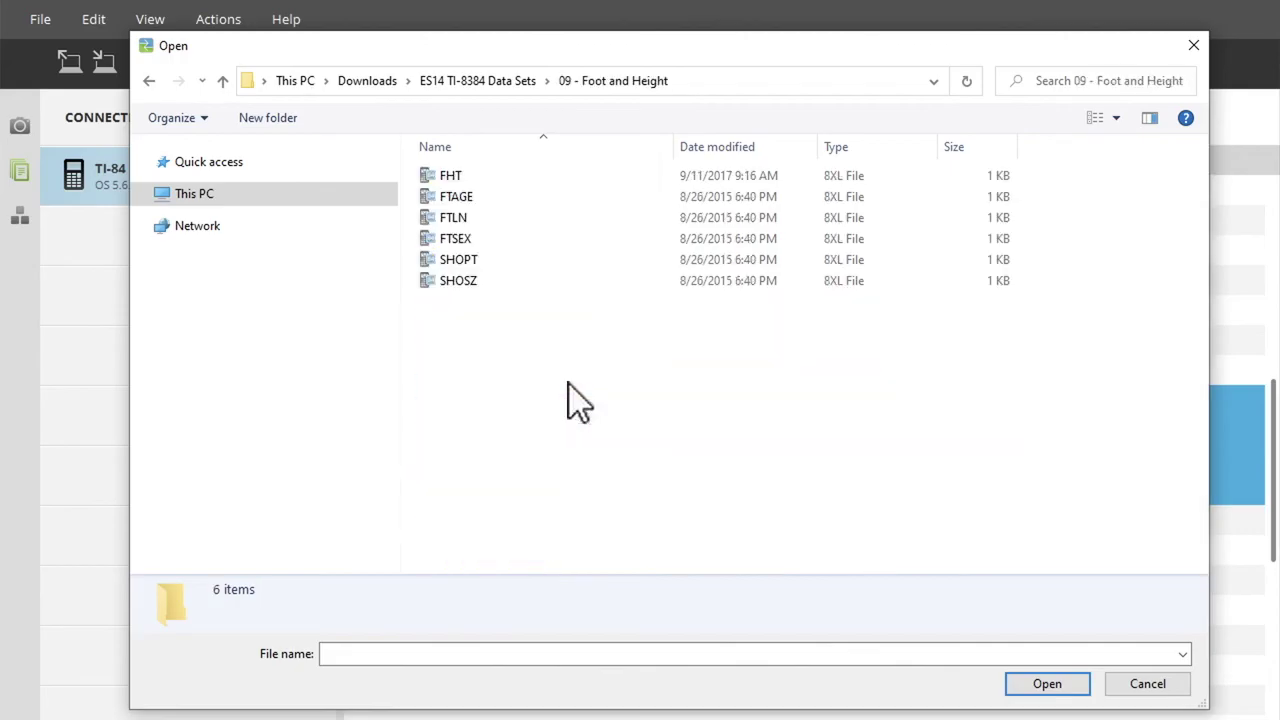
left_click(838, 182)
left_click(828, 284, "shift")
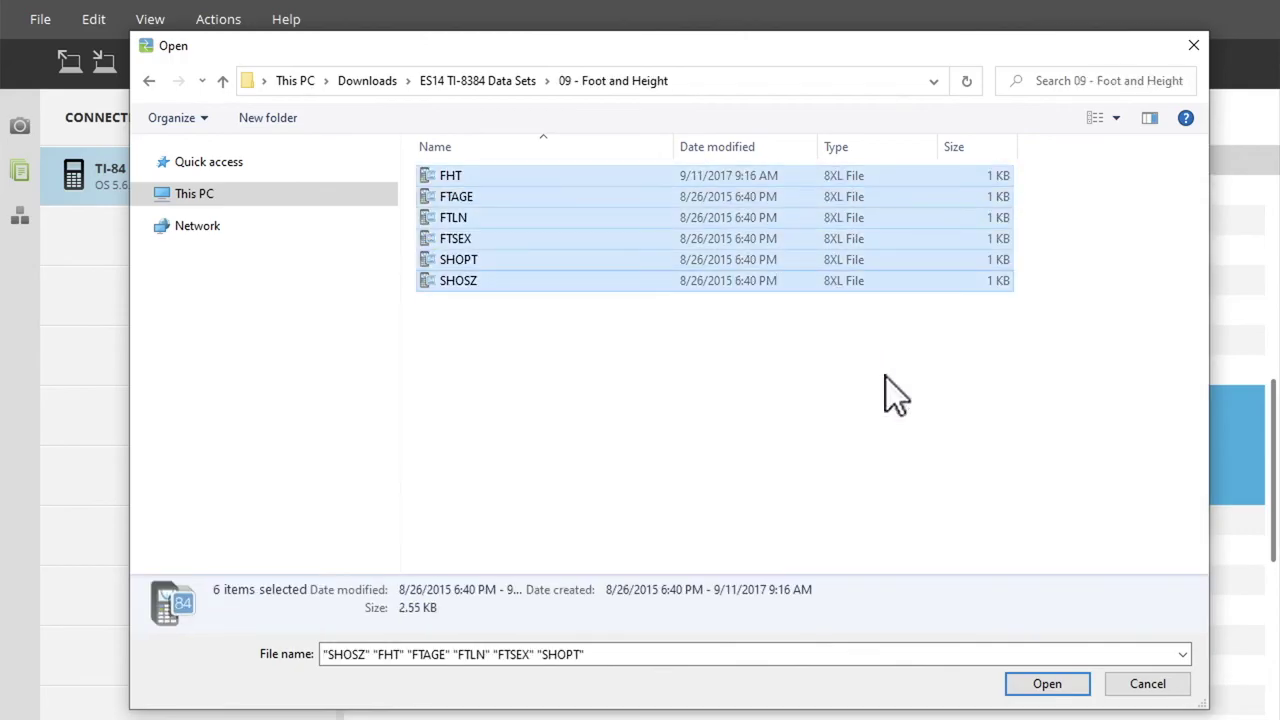
left_click(1047, 688)
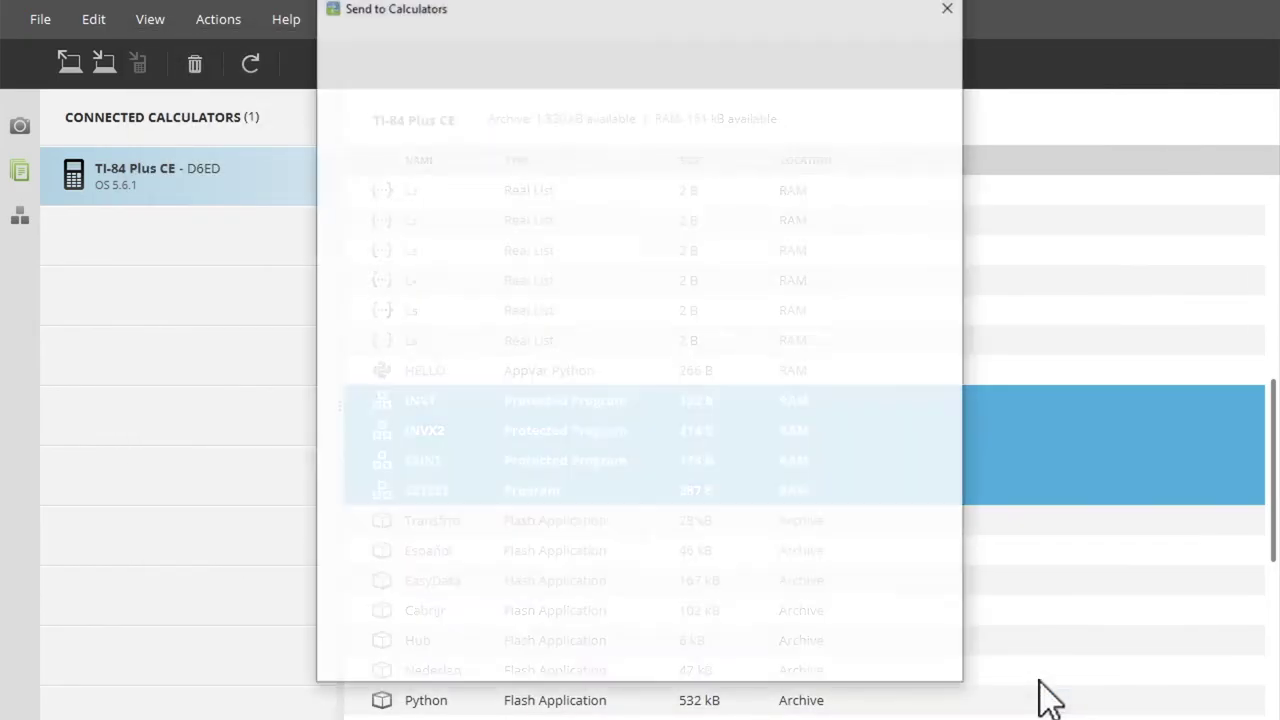
scroll(936, 220, "down", 1)
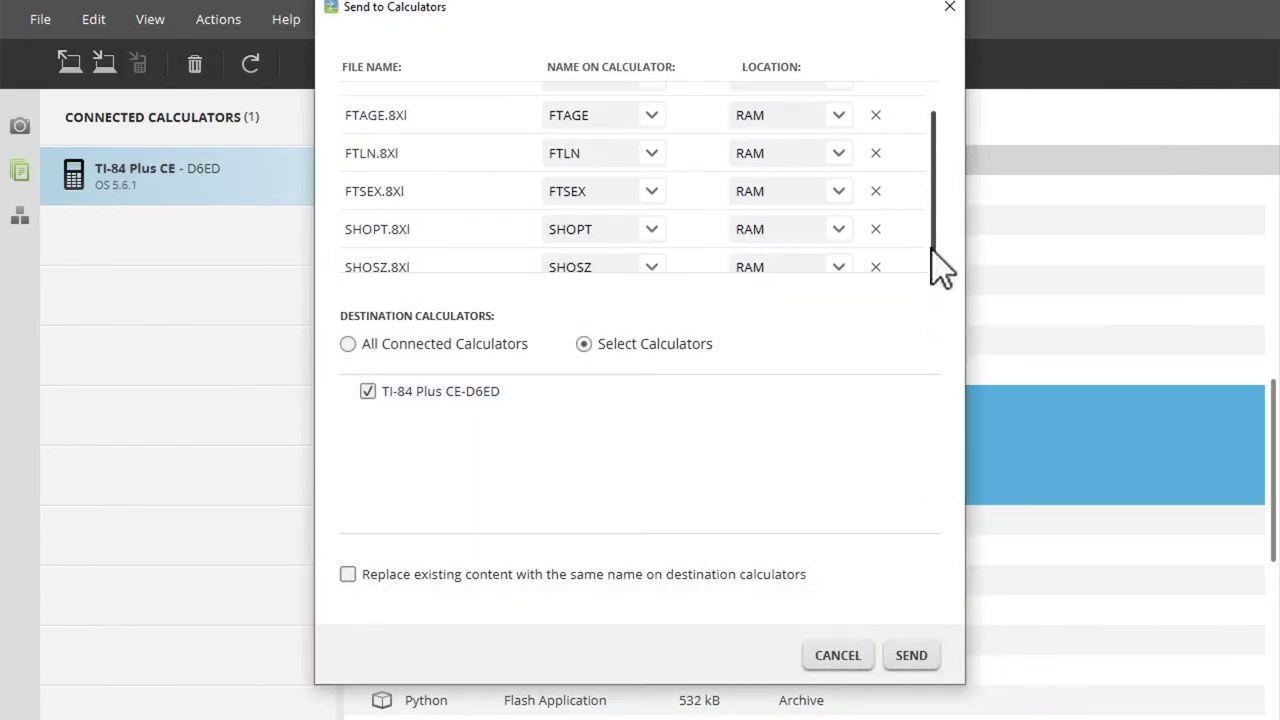
left_click(912, 656)
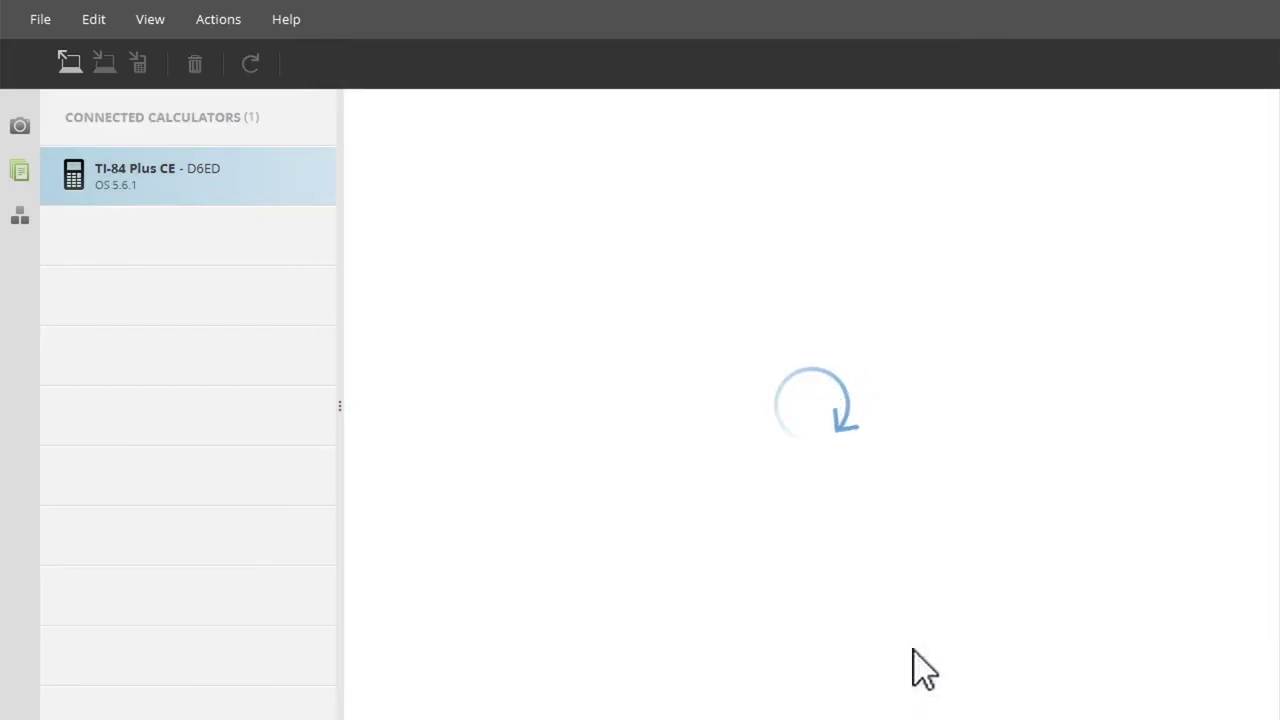
- Select FHT through SHOSZ in the reloaded list to confirm the six 362 B Real Lists
scroll(860, 614, "down", 1)
scroll(857, 600, "down", 5)
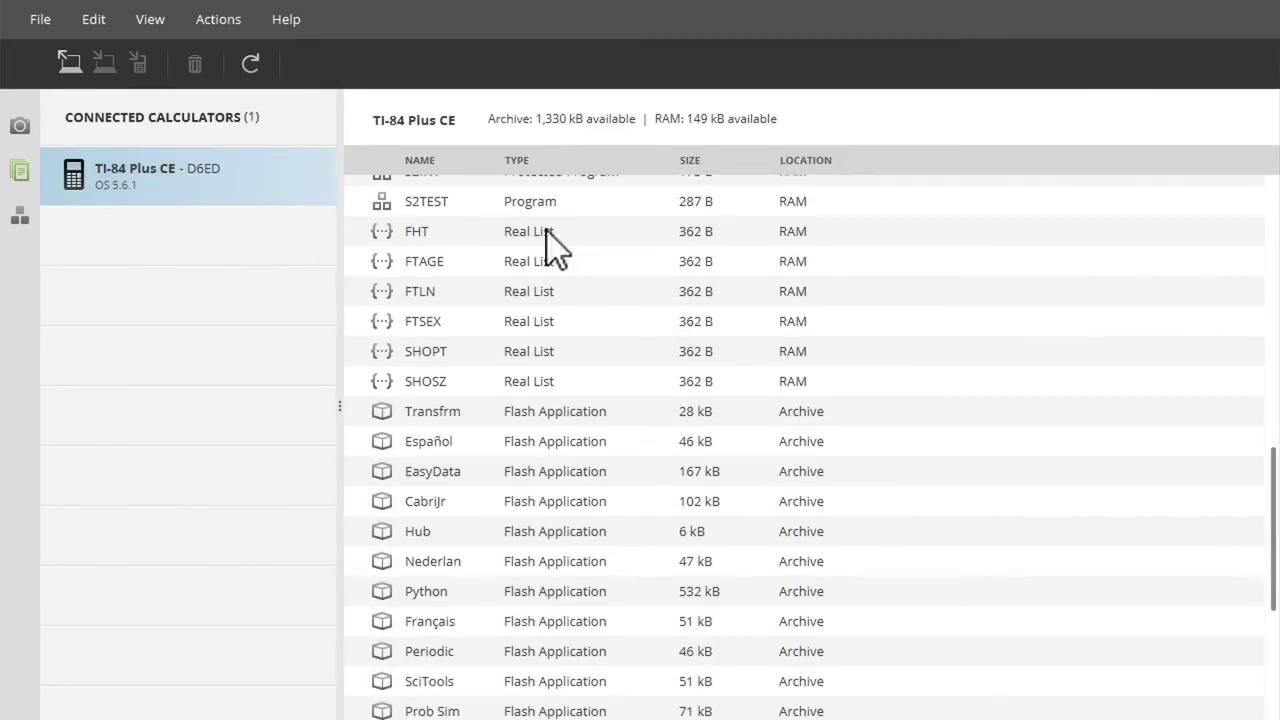
left_click(546, 231)
left_click(547, 382, "shift")
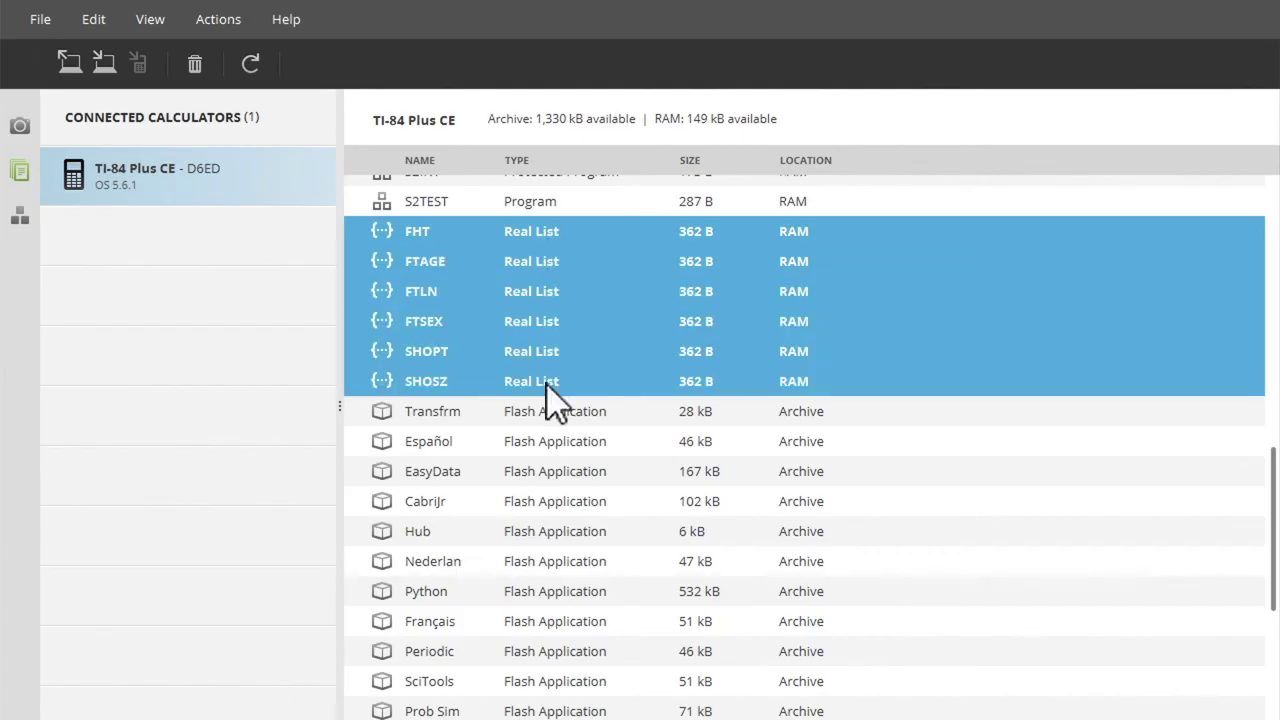